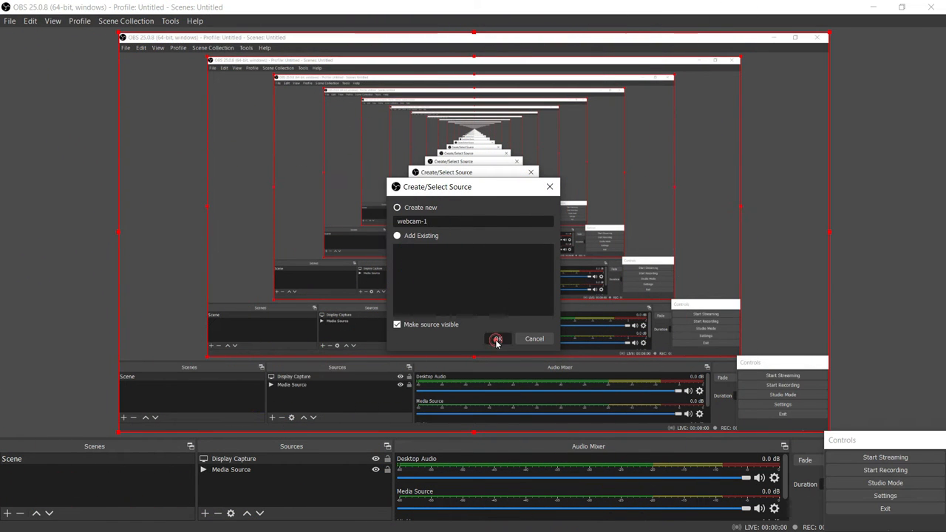
click(497, 340)
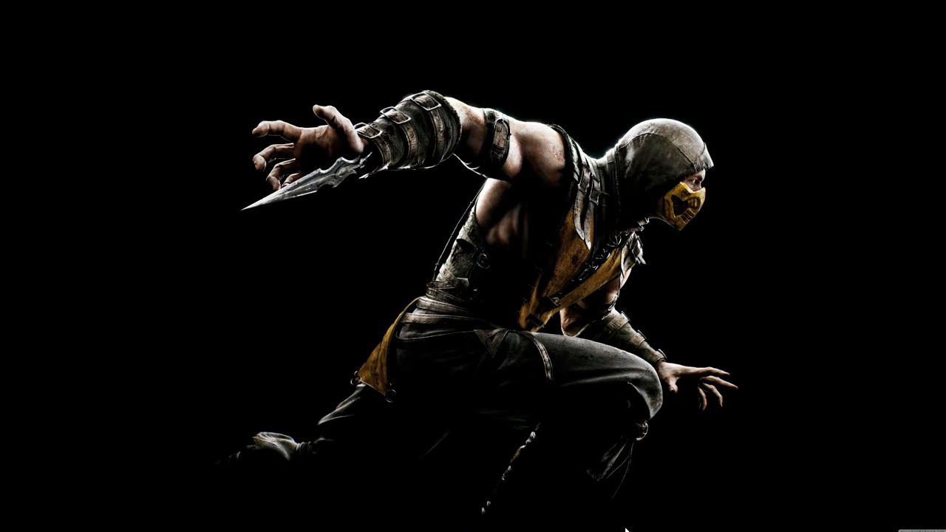
click(626, 520)
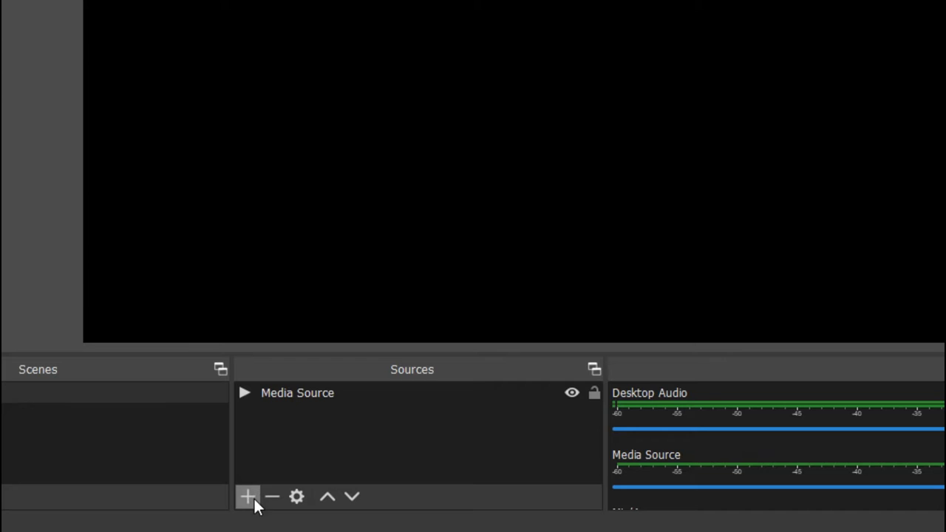
Step: Add a new Display Capture source to the scene, capturing Display 1 with the cursor included
click(247, 496)
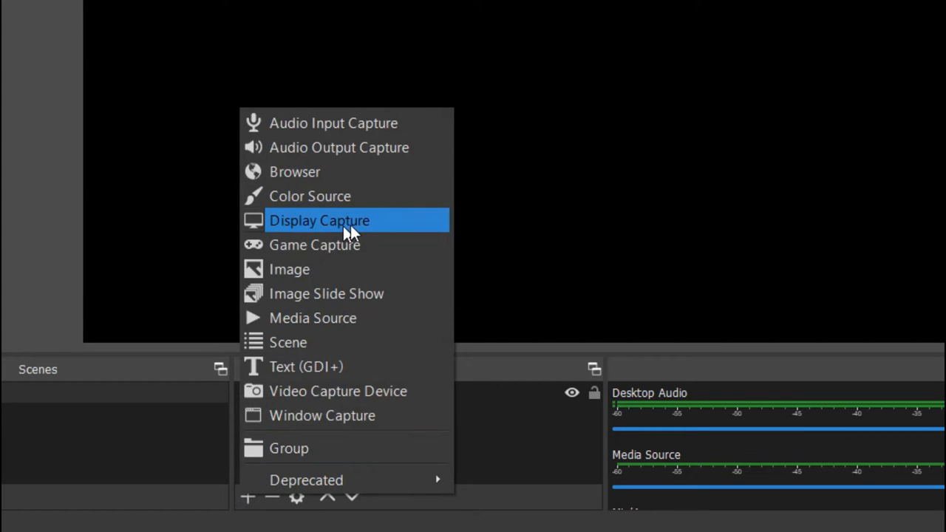
click(307, 219)
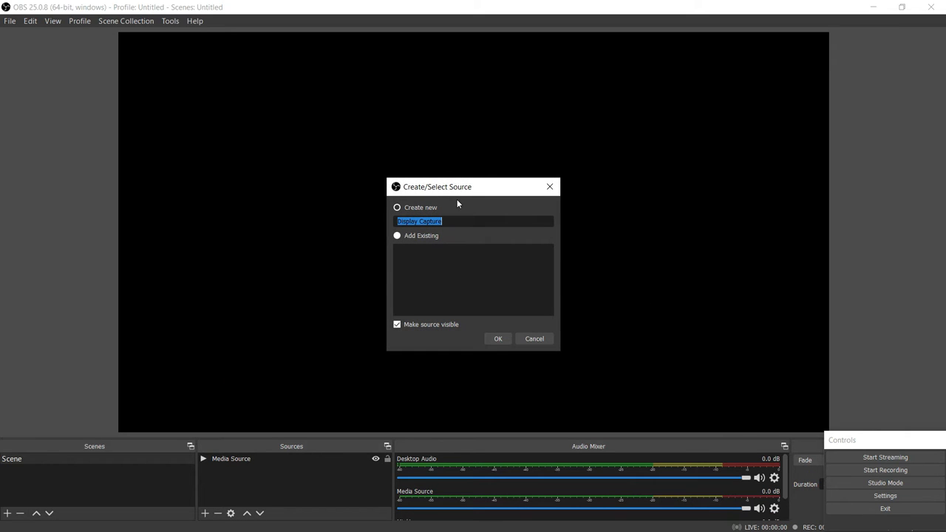
click(495, 340)
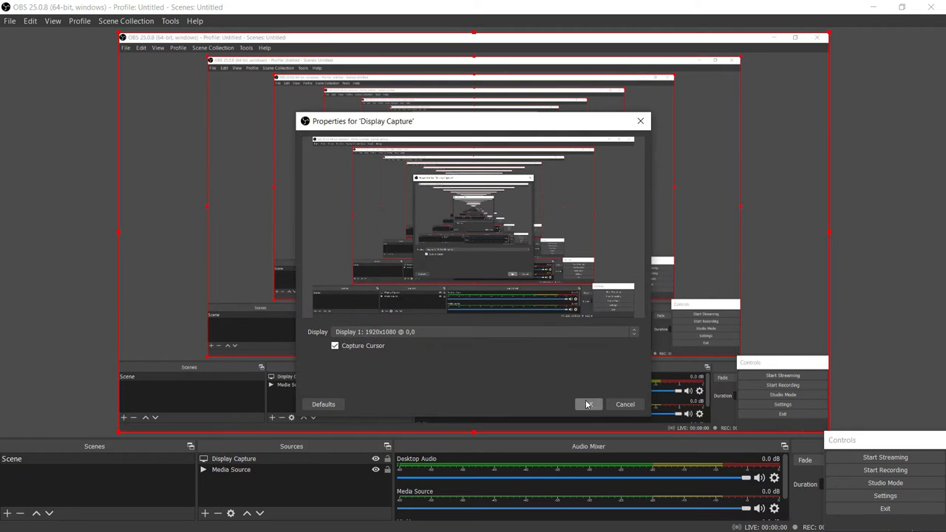
click(587, 405)
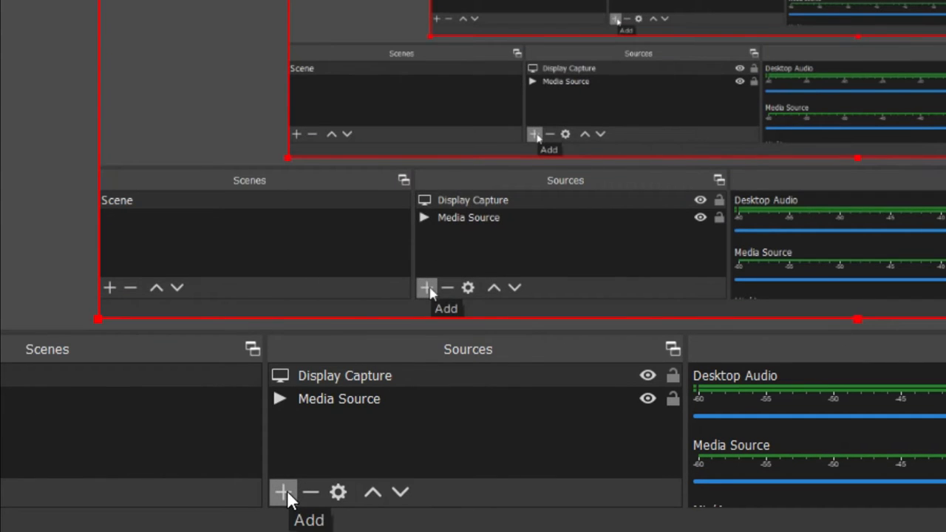
Step: Add a Video Capture Device source named webcam-1 that uses the Integrated Webcam
click(286, 491)
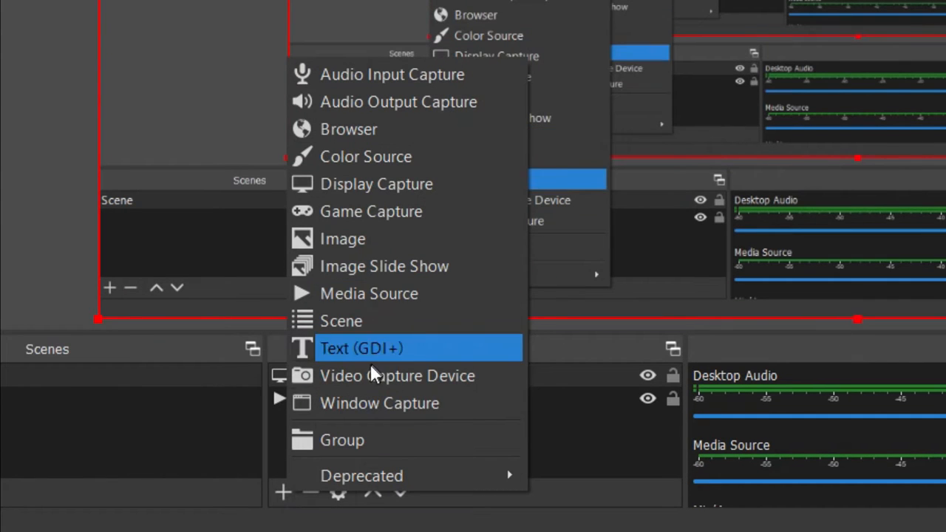
click(408, 378)
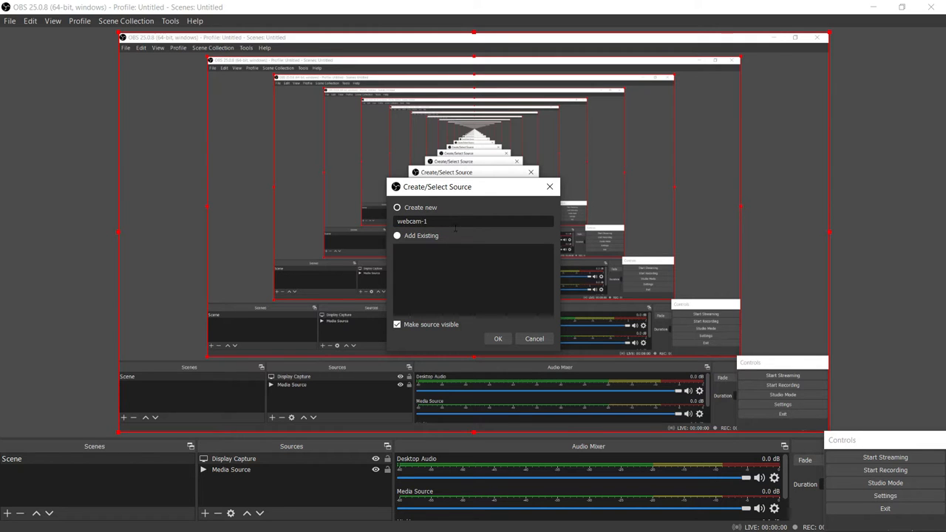
click(497, 338)
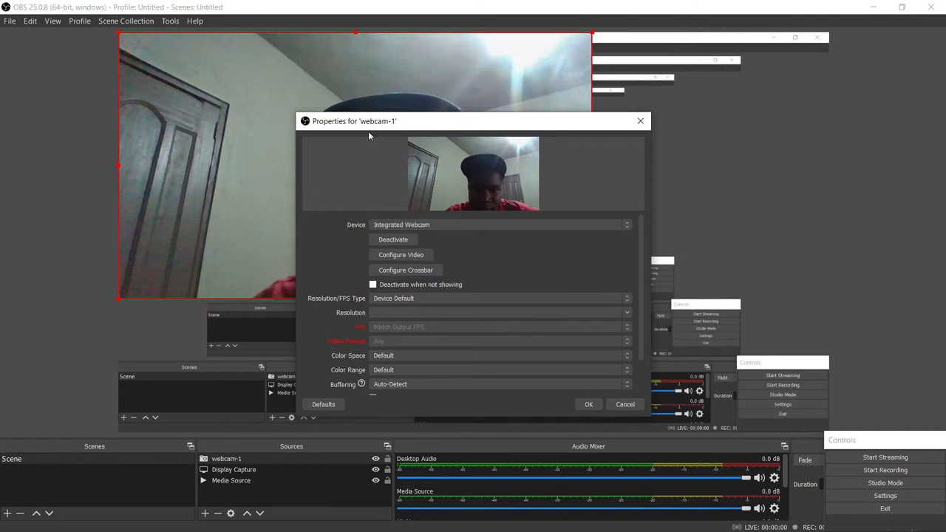
click(493, 223)
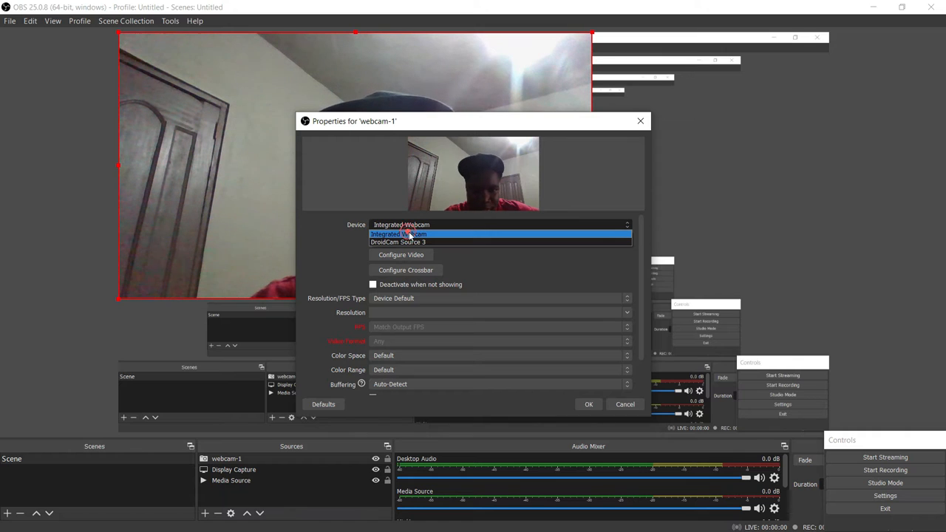
click(409, 235)
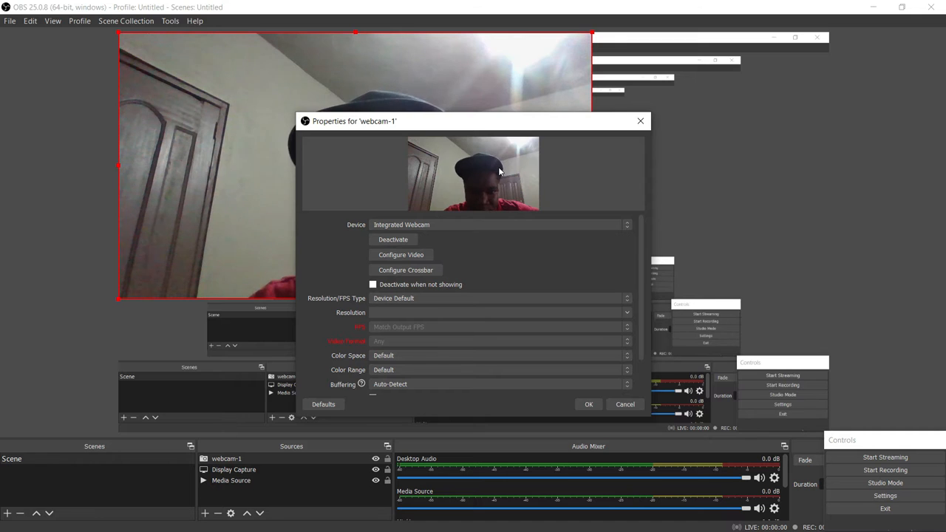
click(589, 405)
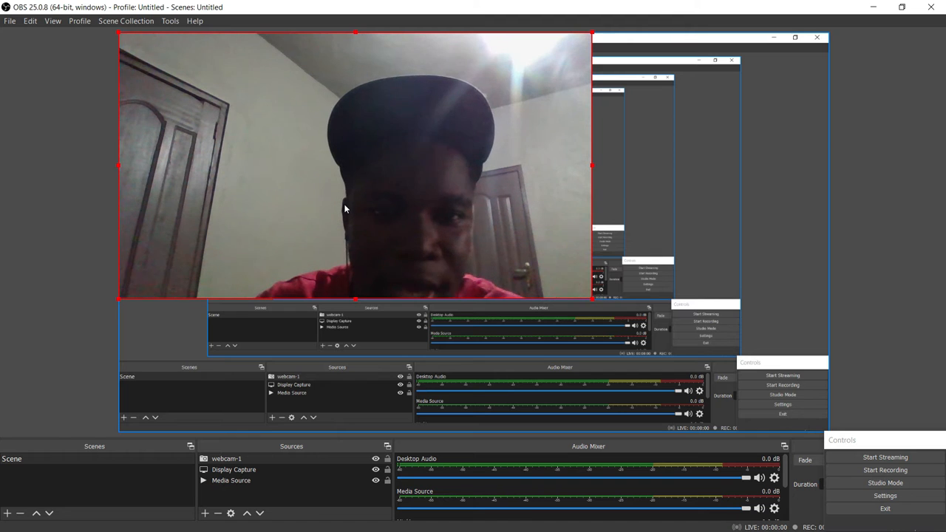
Step: Shrink the webcam overlay to about a quarter of the canvas width and place it in the canvas's lower-right corner
drag(282, 157, 512, 152)
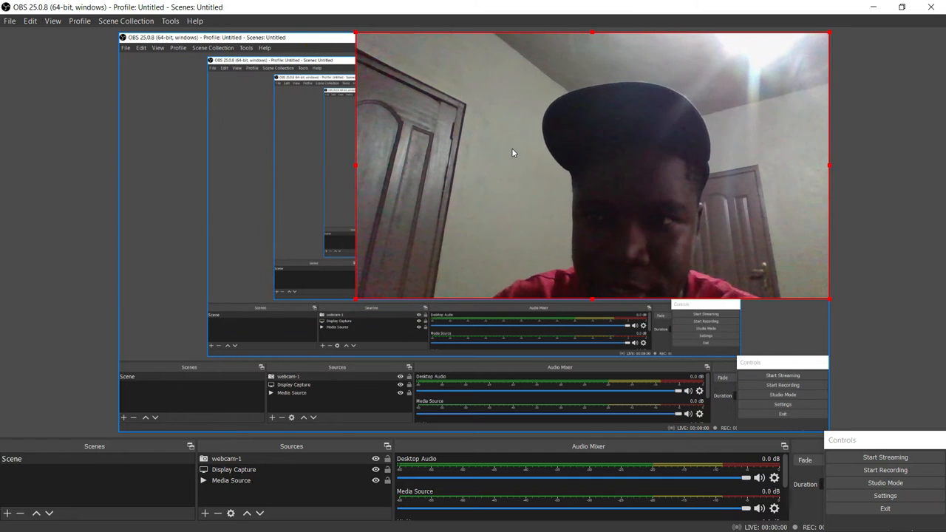
drag(570, 148, 528, 291)
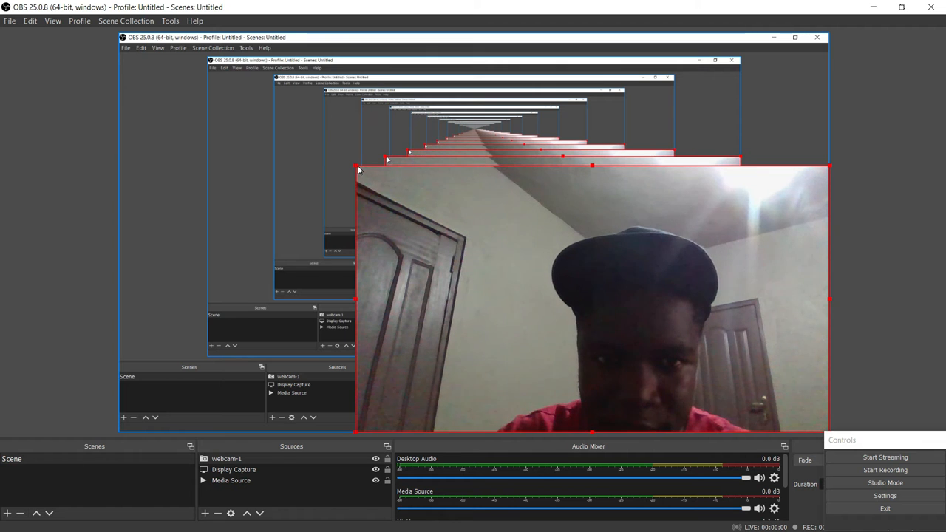
drag(358, 170, 461, 317)
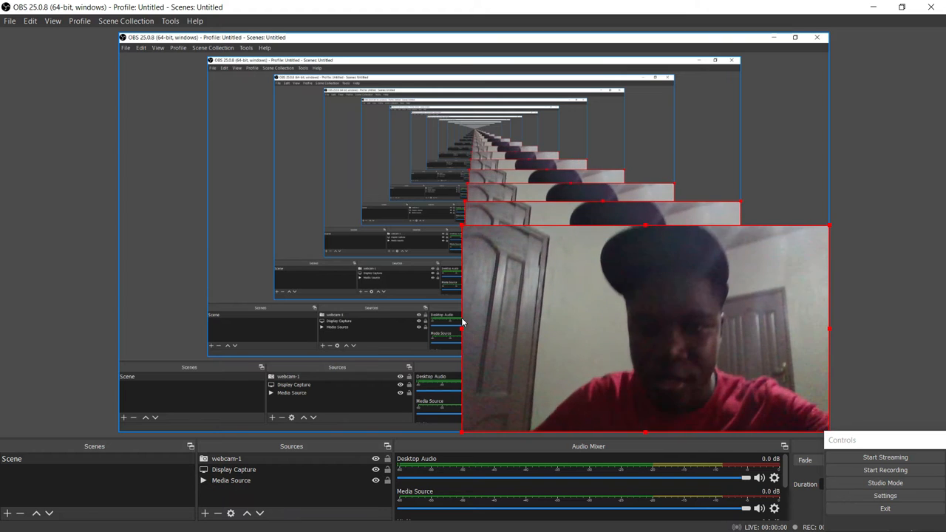
drag(482, 334, 638, 362)
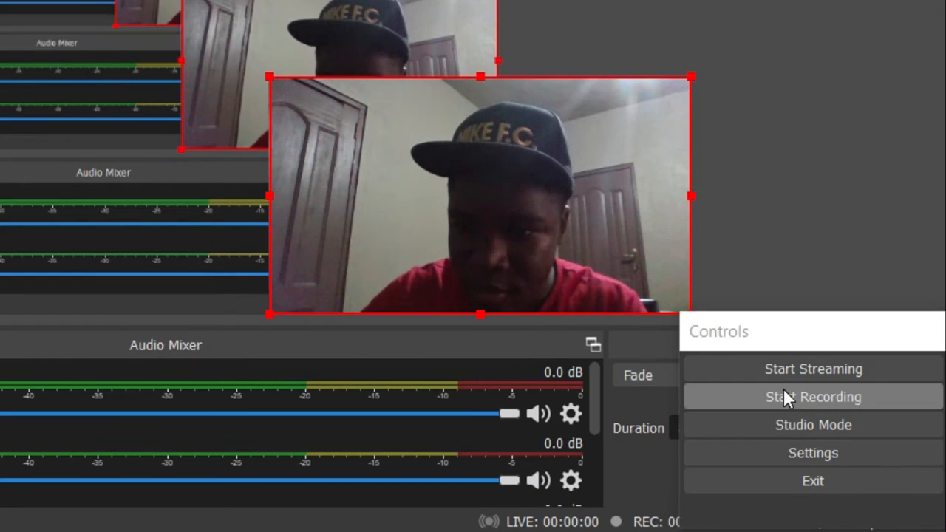
Step: Start recording and switch to the SOLIDWORKS window with the phone stand assembly
click(782, 394)
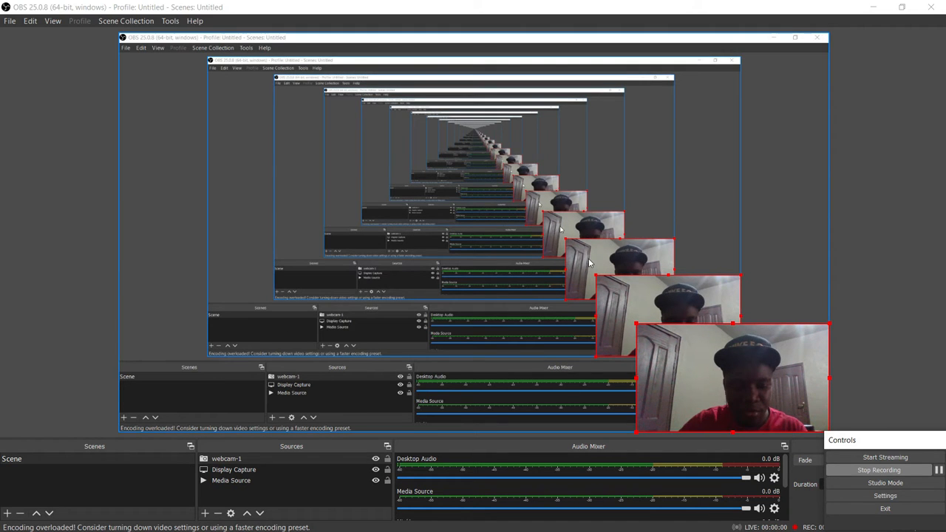
key(alt+Tab)
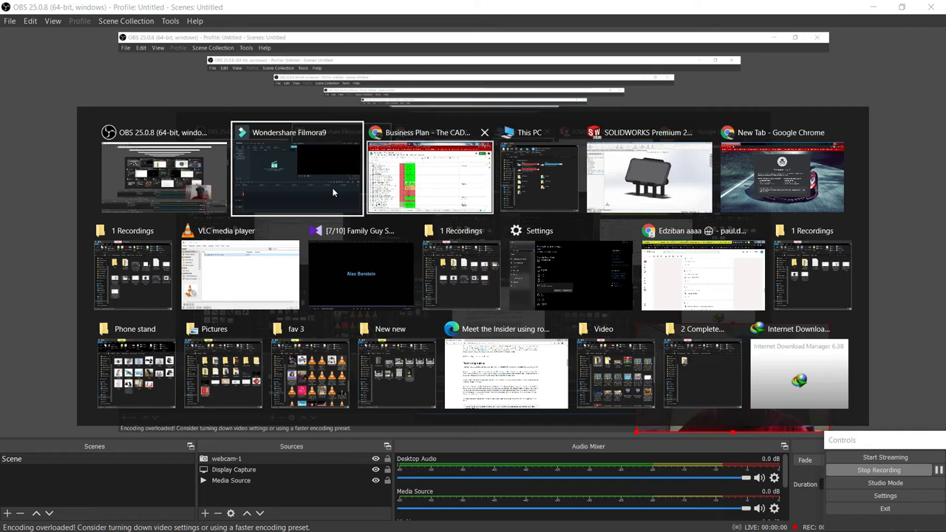
click(644, 175)
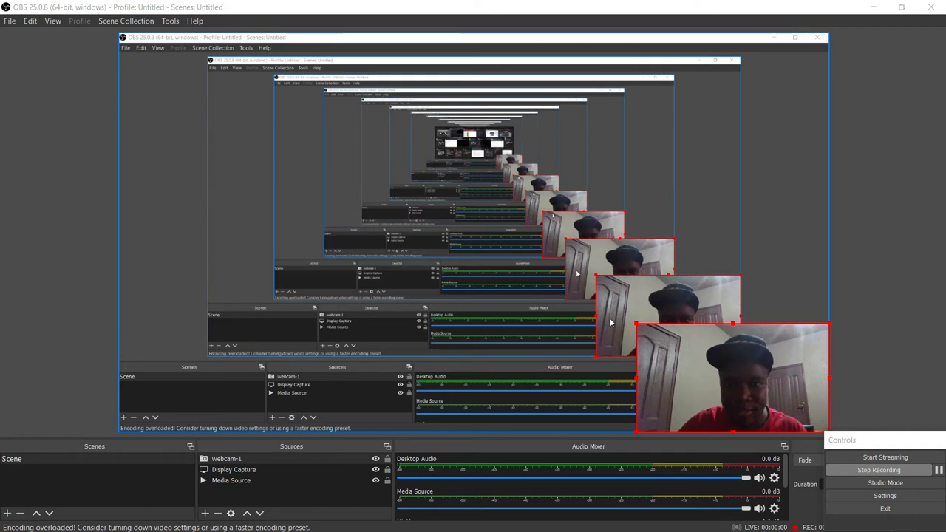
key(alt+Tab)
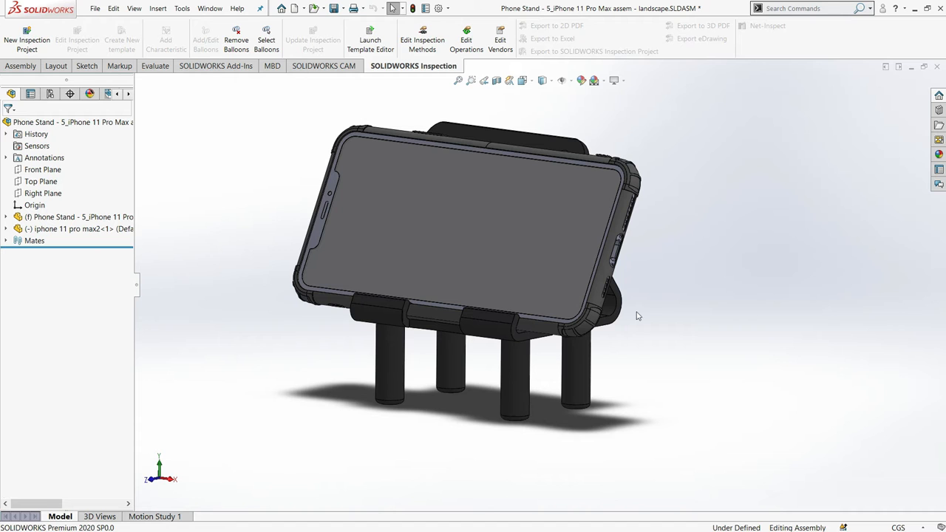
Step: Examine the phone stand assembly from the front, side, back and underside, ending in the isometric view
drag(457, 426, 419, 419)
drag(419, 418, 629, 318)
drag(602, 287, 562, 337)
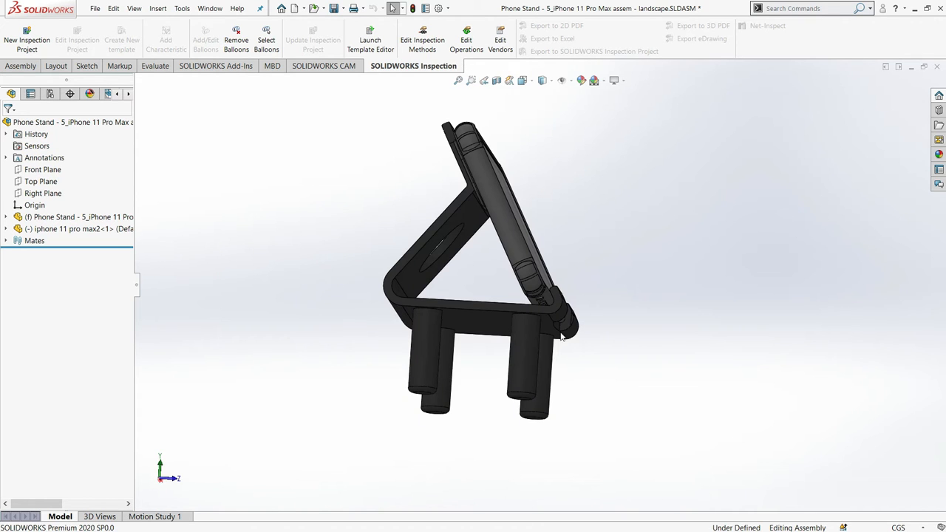
drag(367, 366, 616, 321)
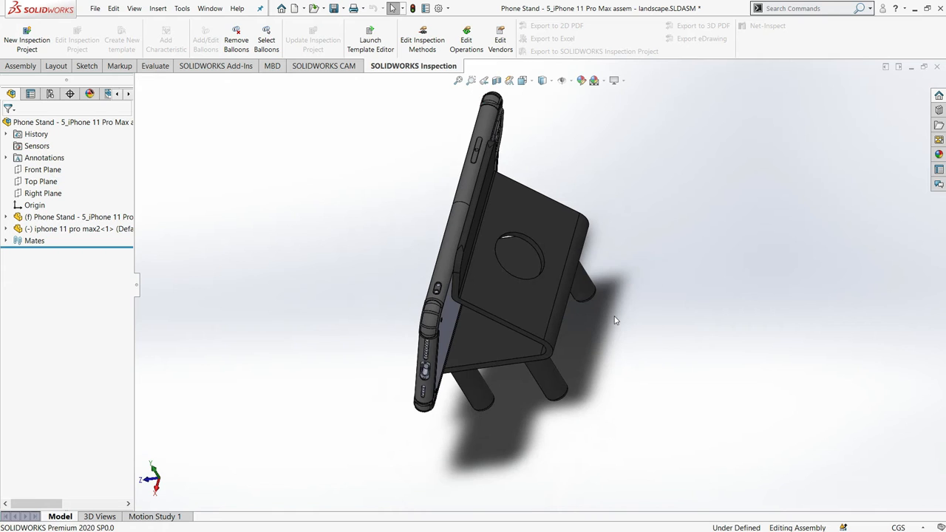
drag(666, 286, 594, 314)
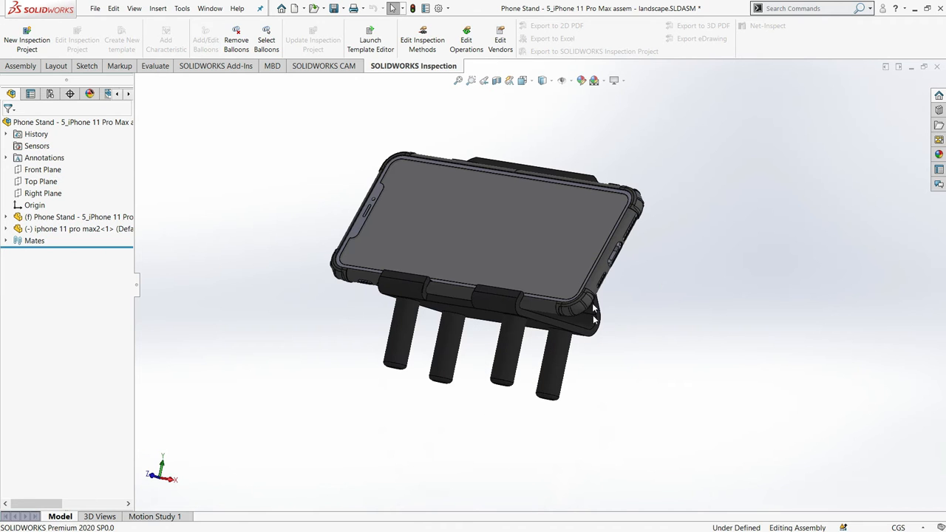
scroll(585, 302, down, 3)
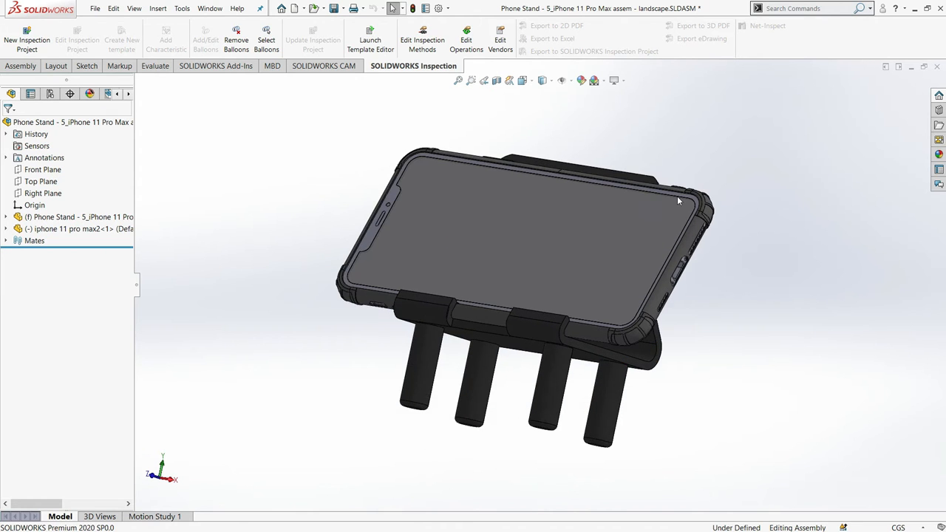
drag(658, 299, 719, 242)
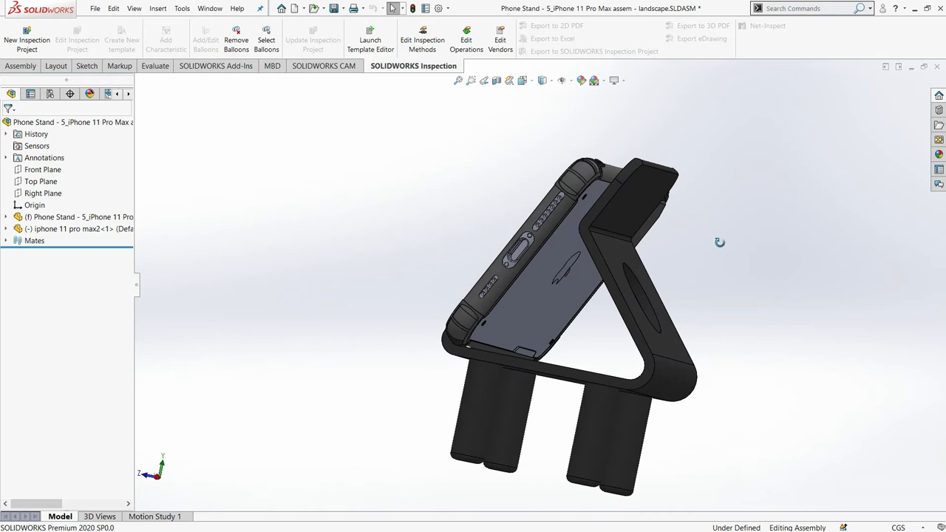
drag(520, 301, 638, 343)
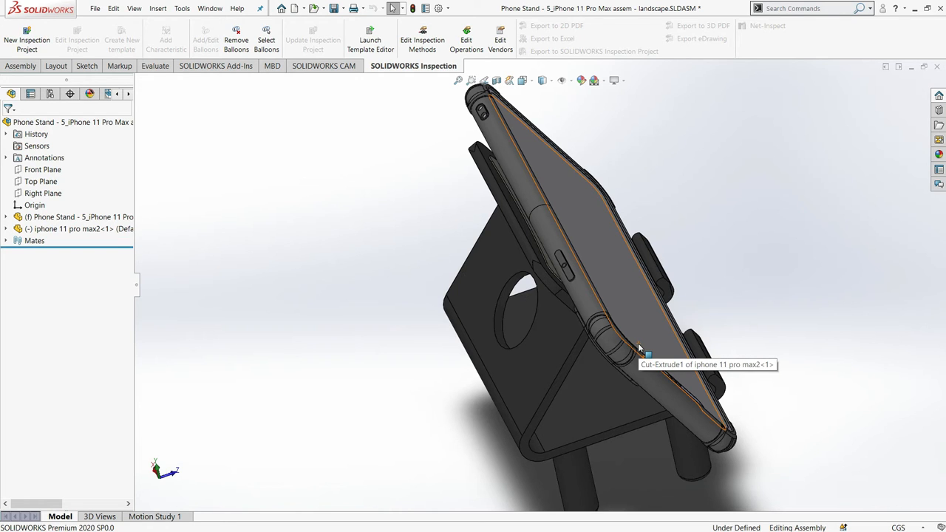
drag(640, 348, 508, 373)
drag(373, 283, 643, 284)
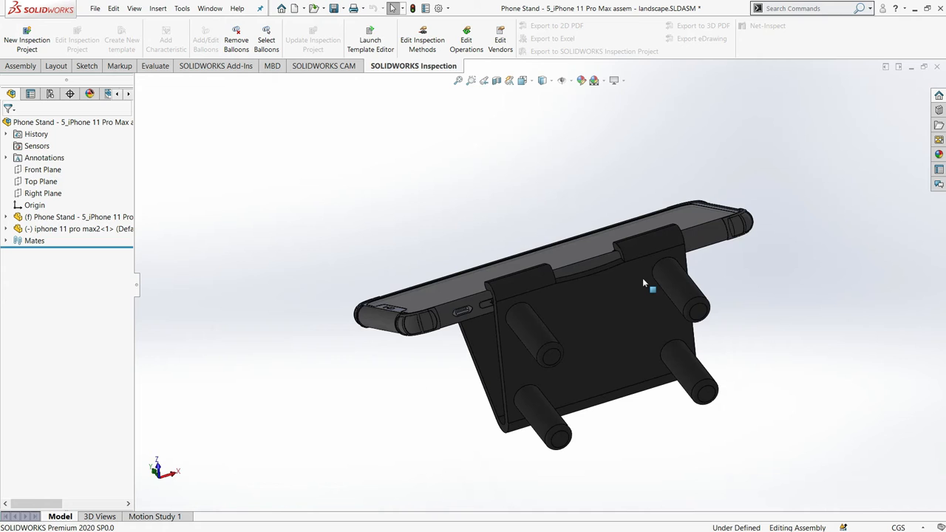
key(ctrl+7)
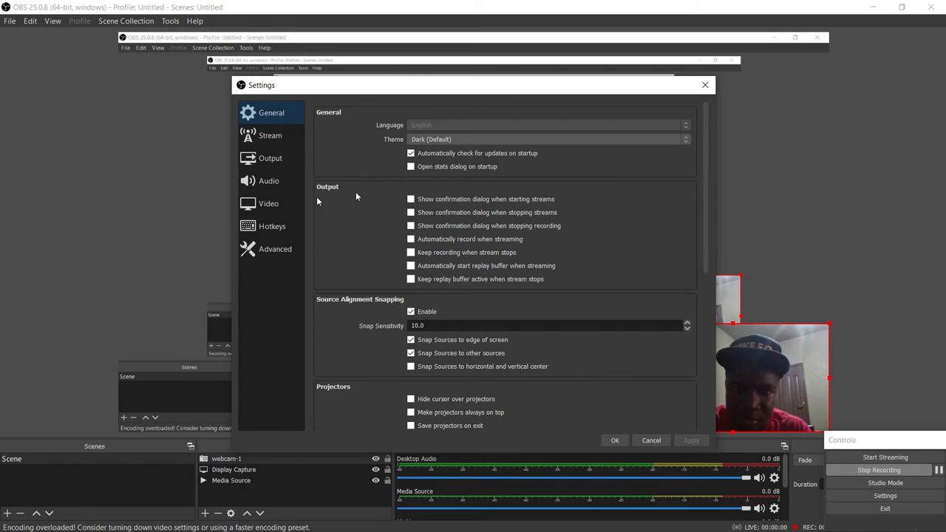
Step: In the OBS settings, review the Output options and the recording hotkeys, and close the settings unchanged
click(257, 158)
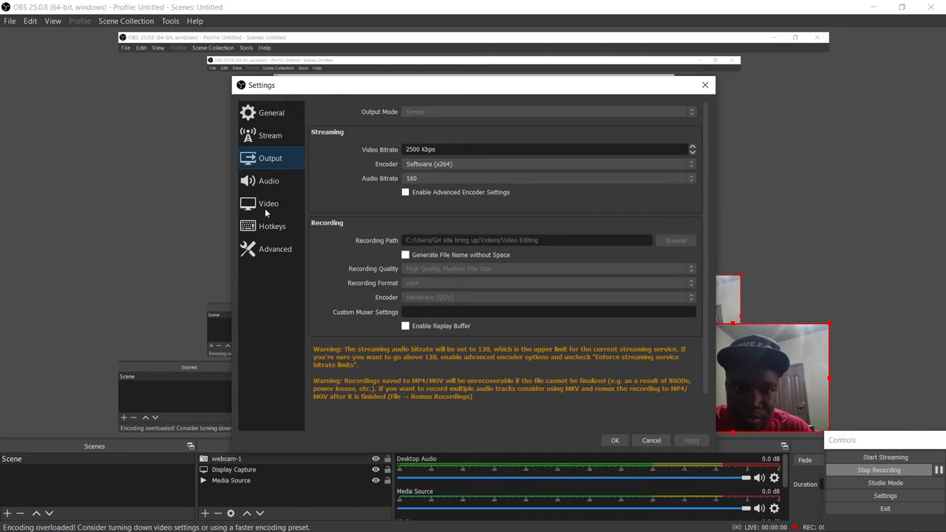
click(264, 230)
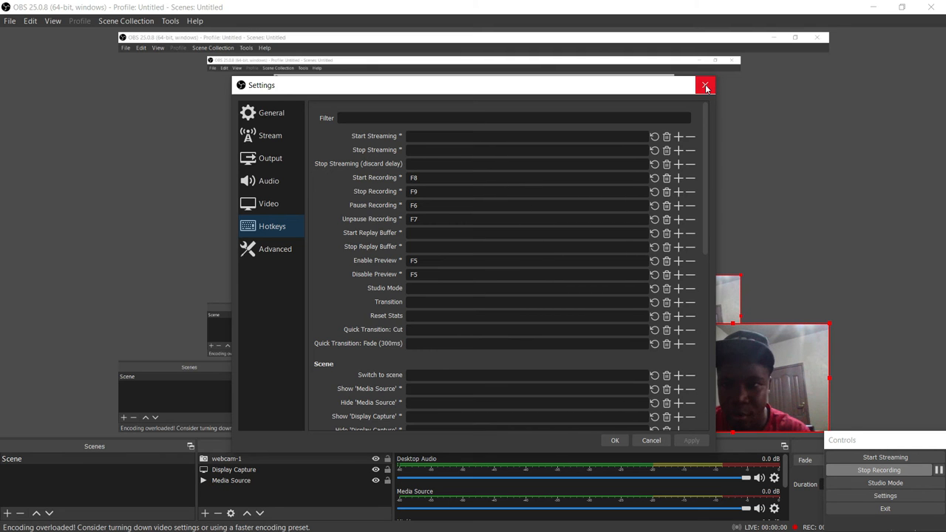
key(Escape)
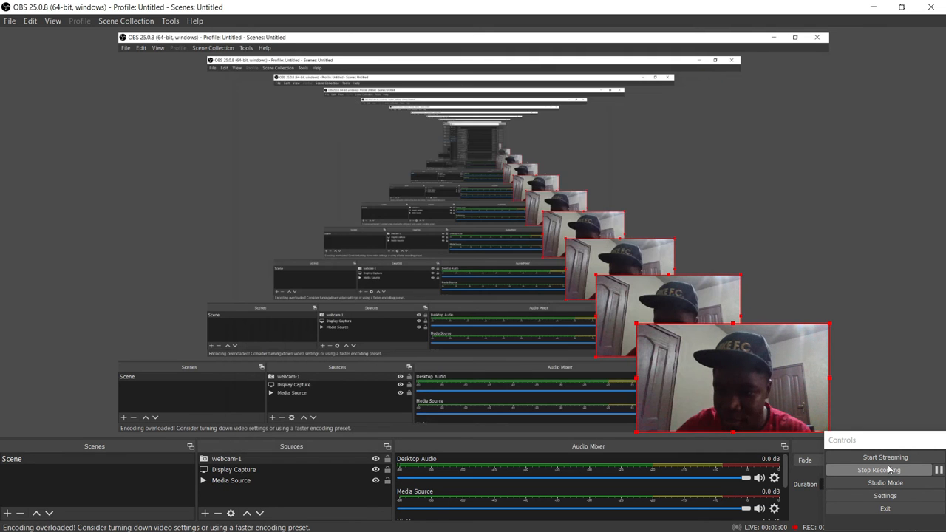
Step: Stop the recording and open the Output settings, moving the settings window higher on the screen
click(887, 471)
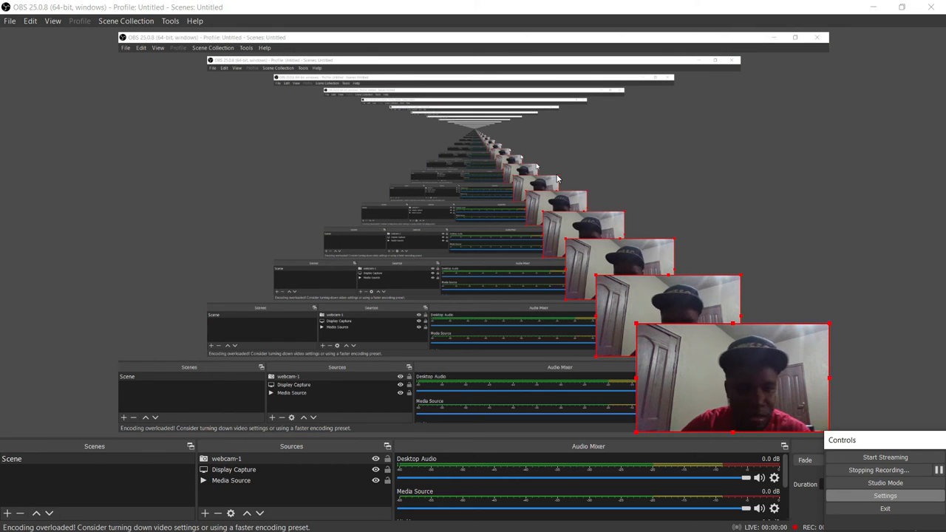
click(885, 495)
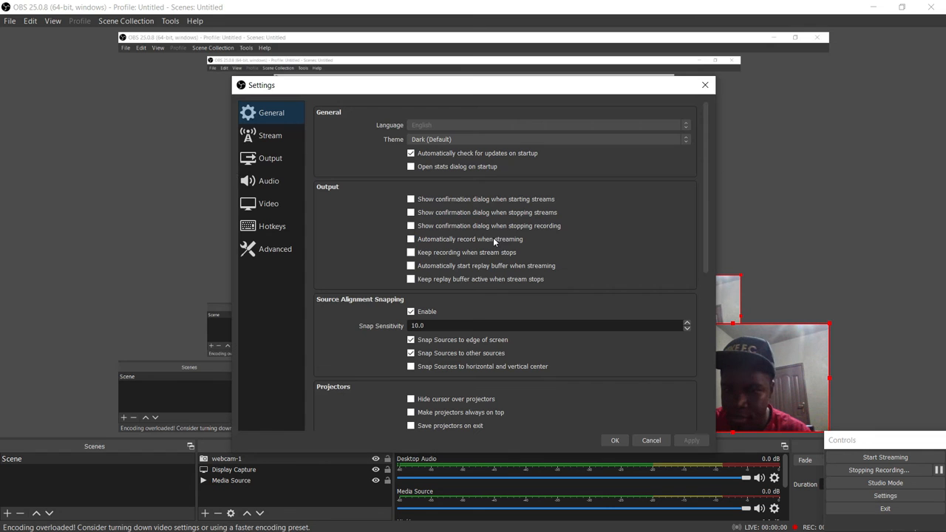
click(268, 163)
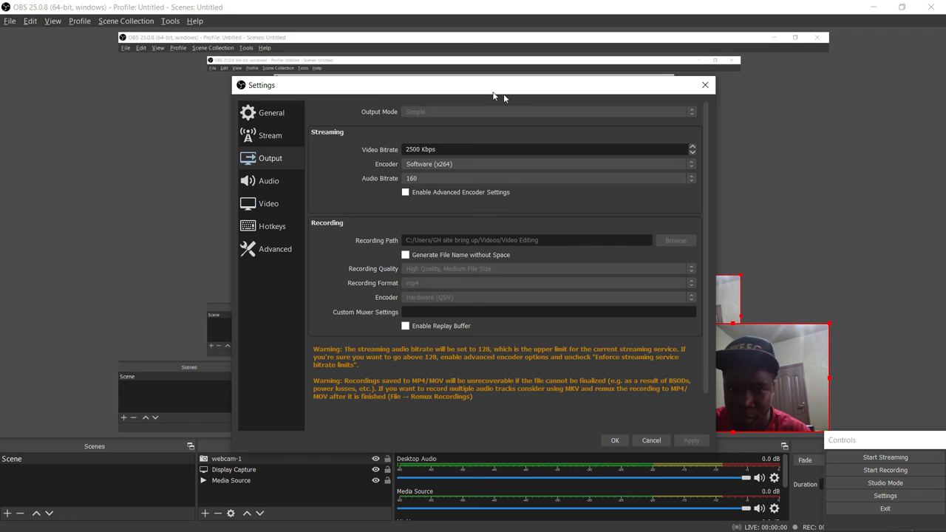
drag(478, 89, 478, 50)
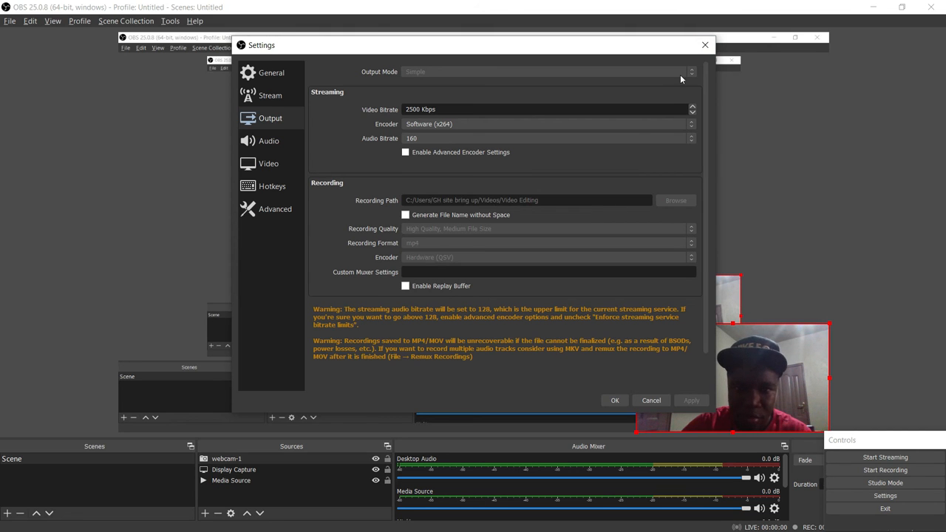
Step: Close the OBS settings and open the Video Editing folder under Videos in File Explorer
click(706, 45)
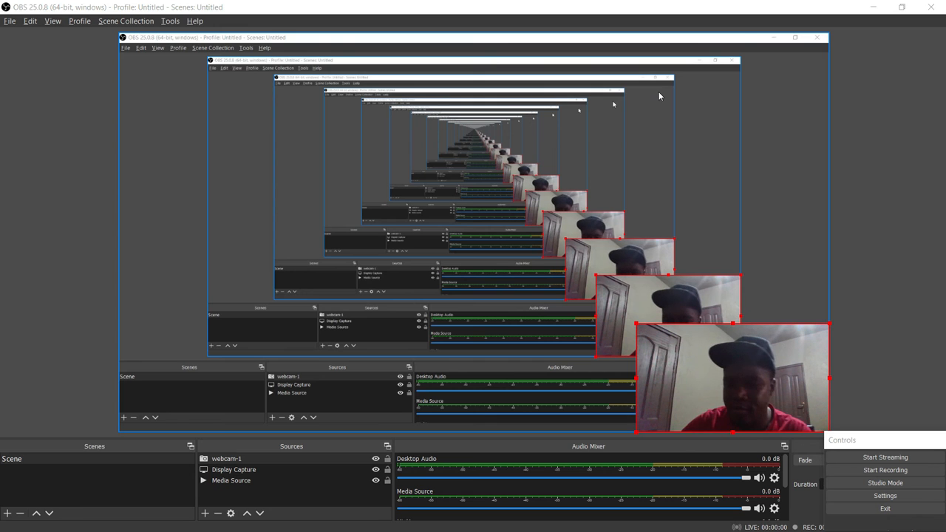
key(super+e)
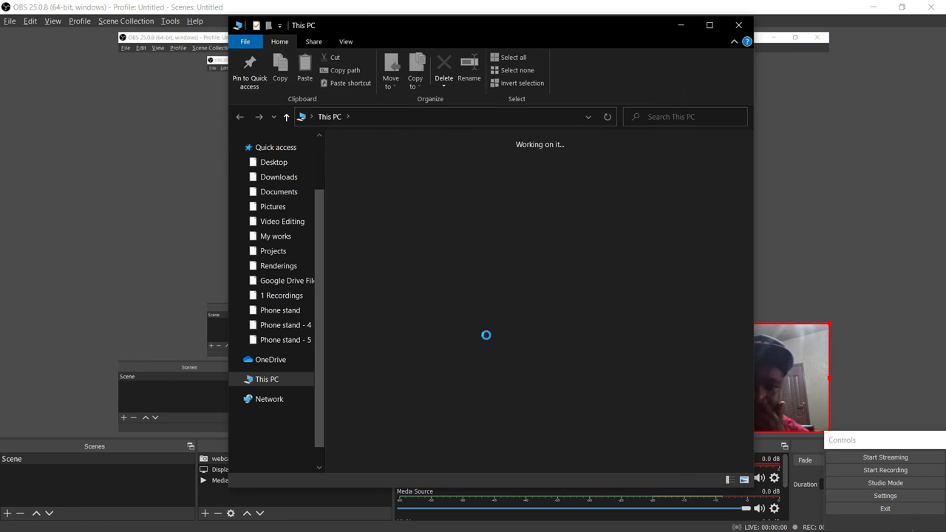
double_click(433, 353)
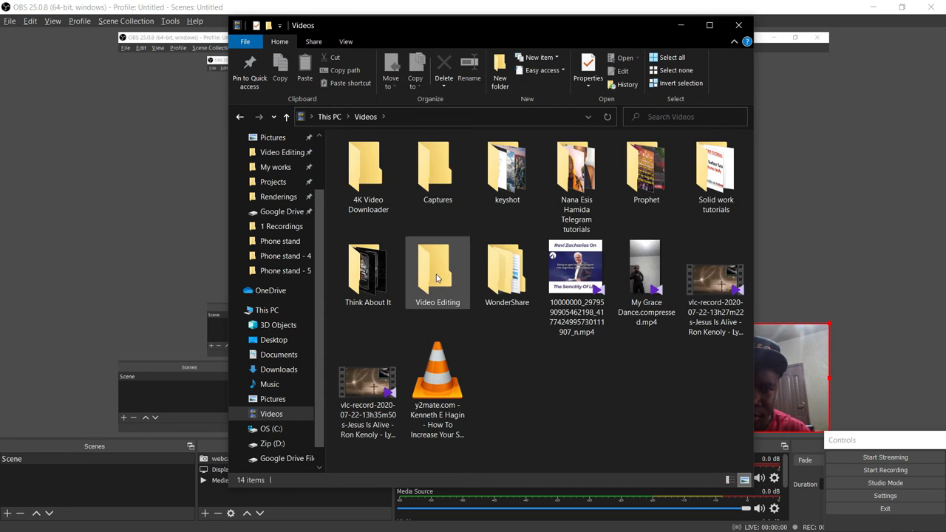
click(436, 278)
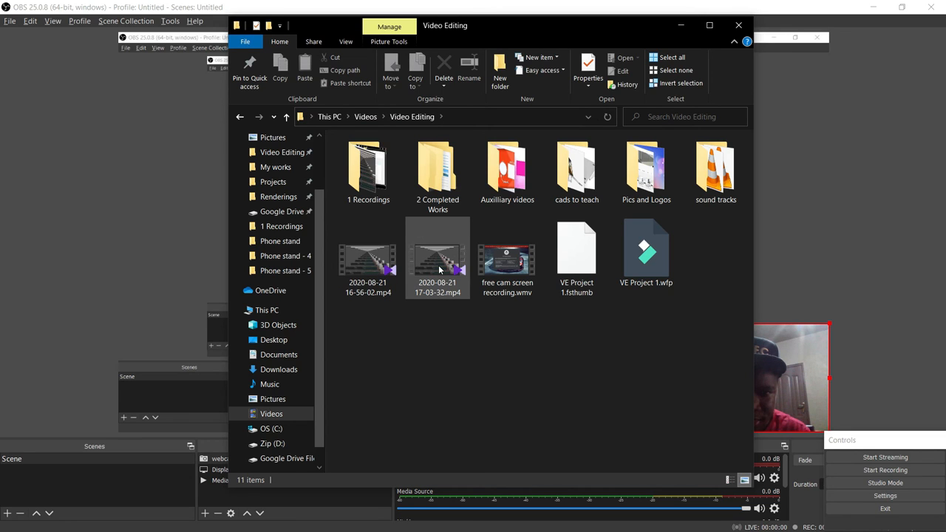
mouse_move(440, 271)
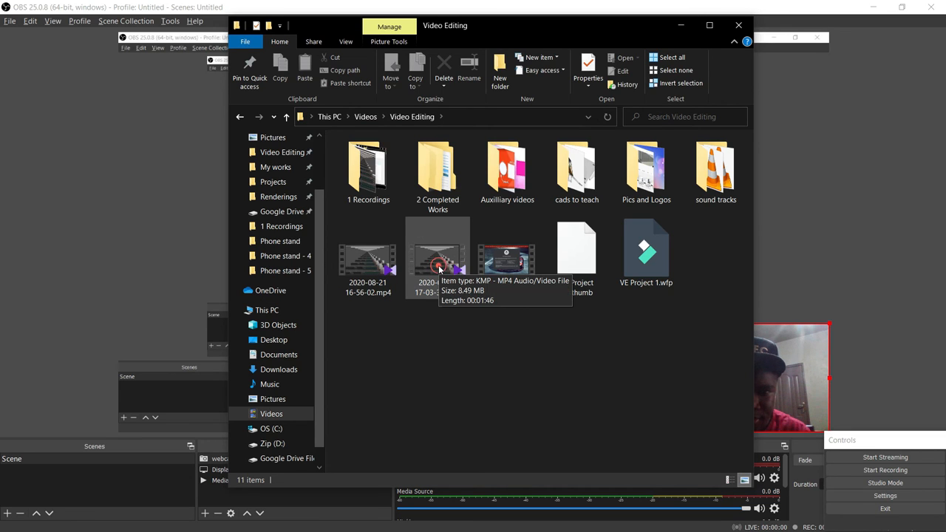
double_click(439, 270)
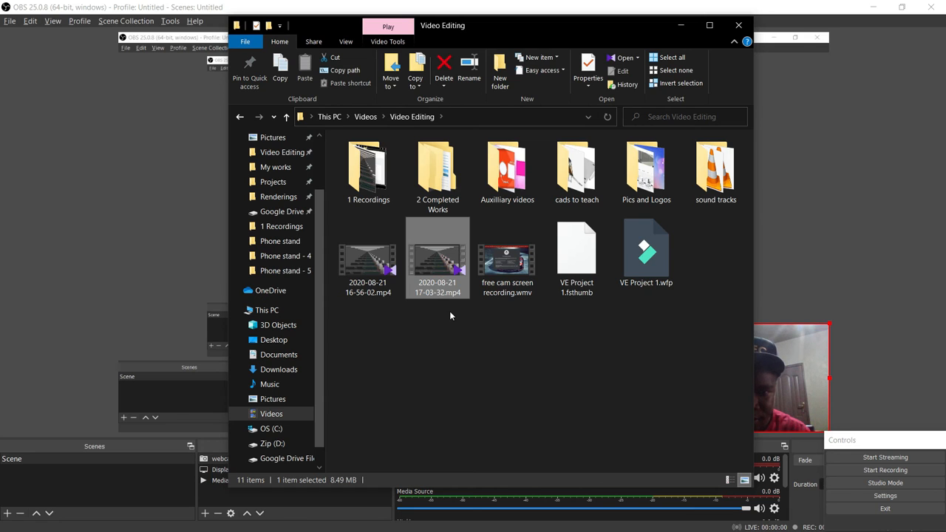
double_click(442, 257)
right_click(442, 256)
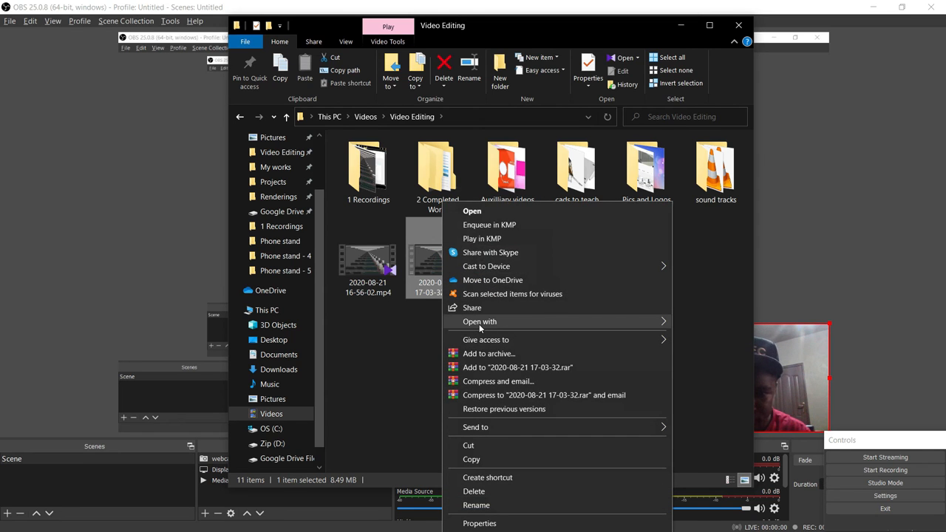
mouse_move(479, 324)
click(695, 364)
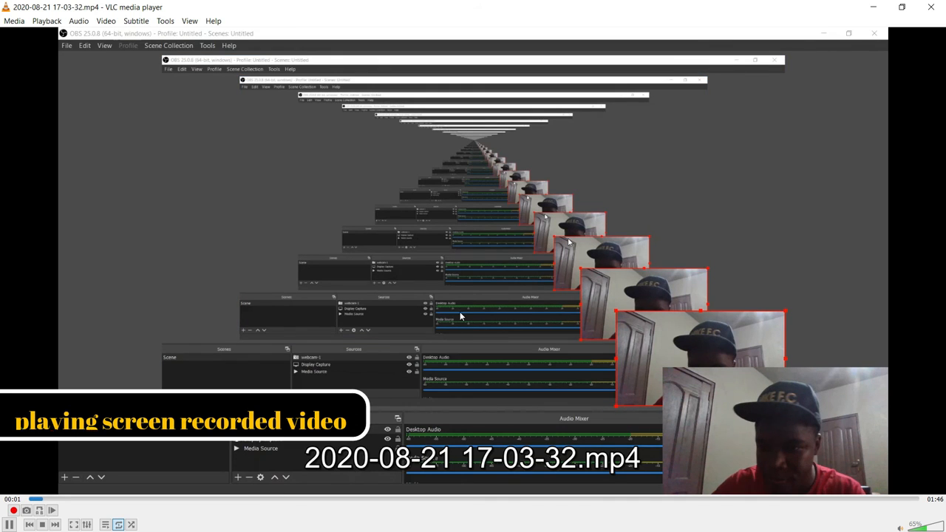
Step: Skip ahead twice through the test recording to check the screen capture and webcam overlay, and return to OBS with the player closed
click(245, 500)
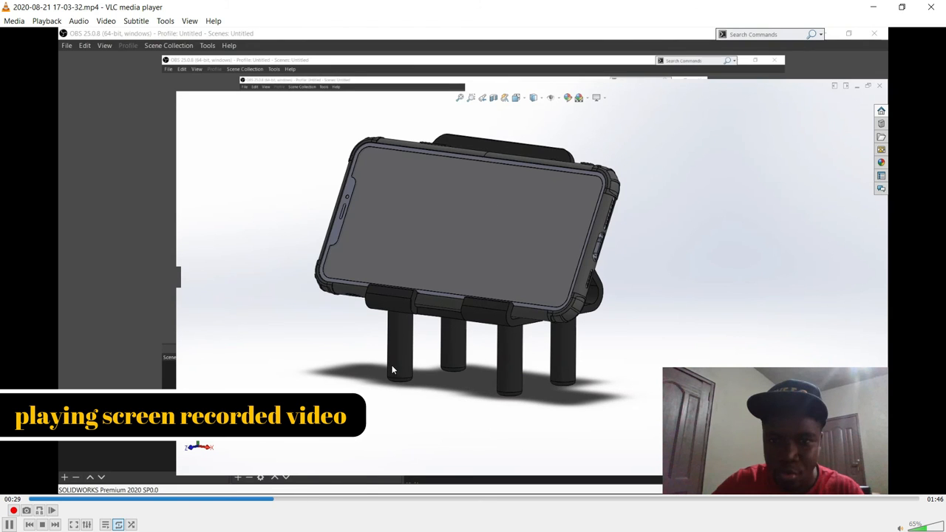
click(419, 500)
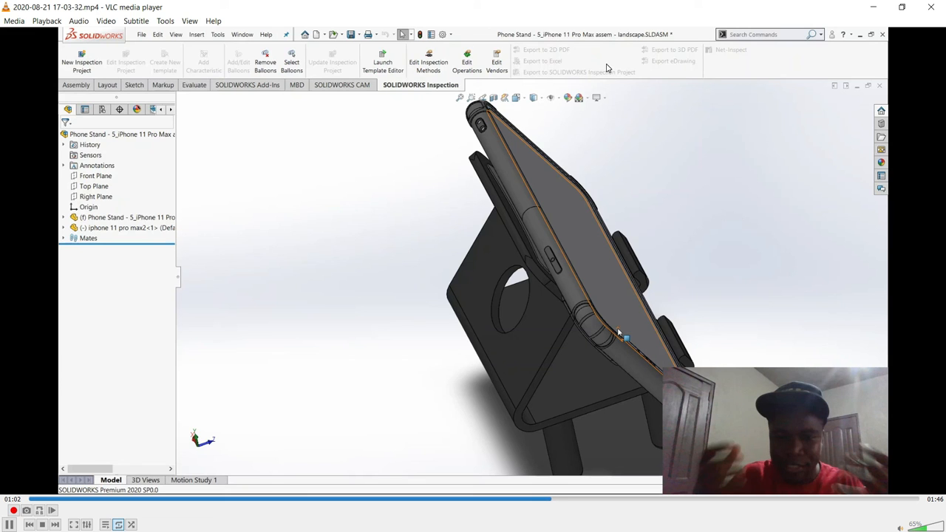
click(43, 525)
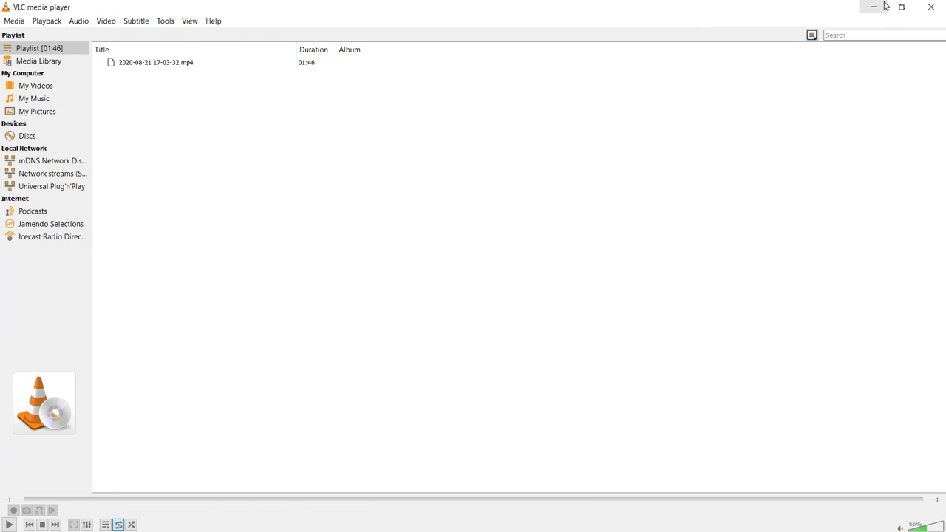
click(931, 7)
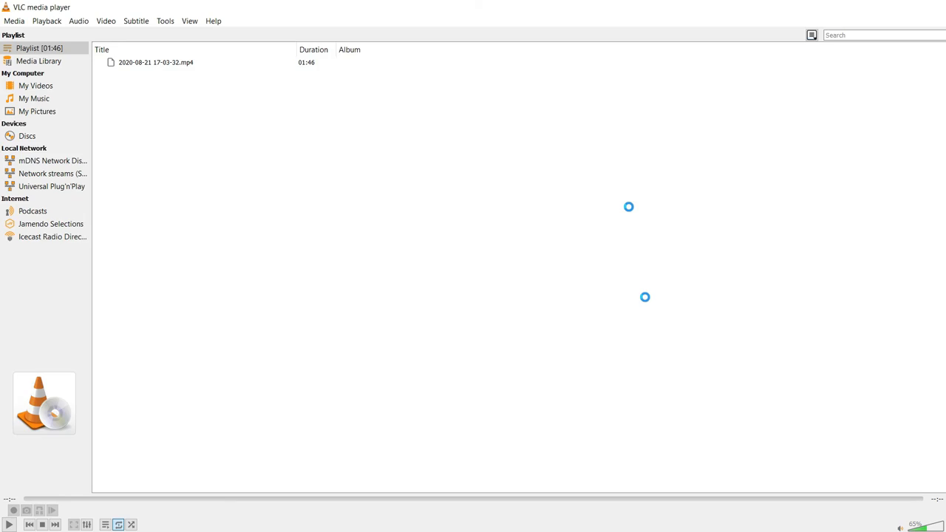
click(683, 22)
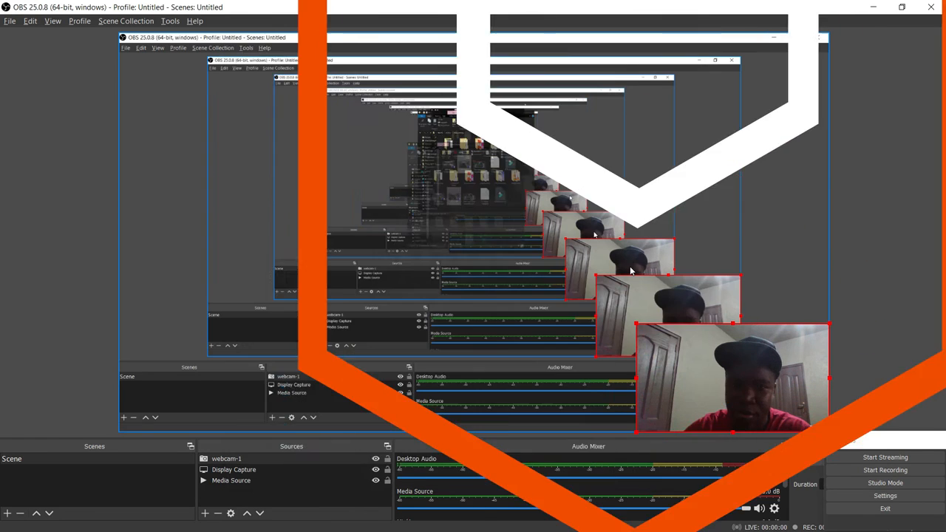